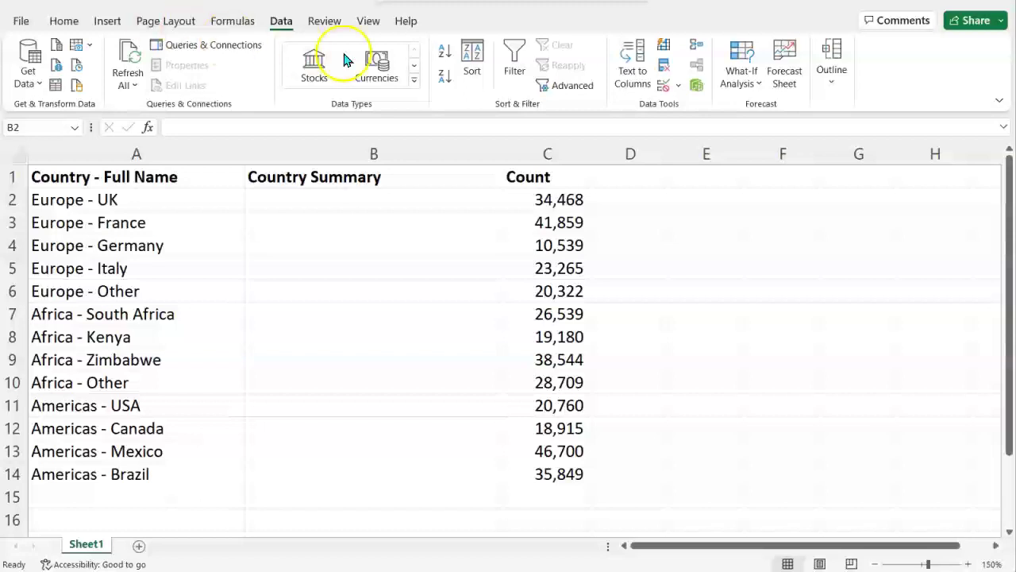
Enter UK in B2 and France in B3, accepting the Flash Fill suggestion for the rest of the Country Summary column
{"action": "left_click", "coordinate": [367, 193]}
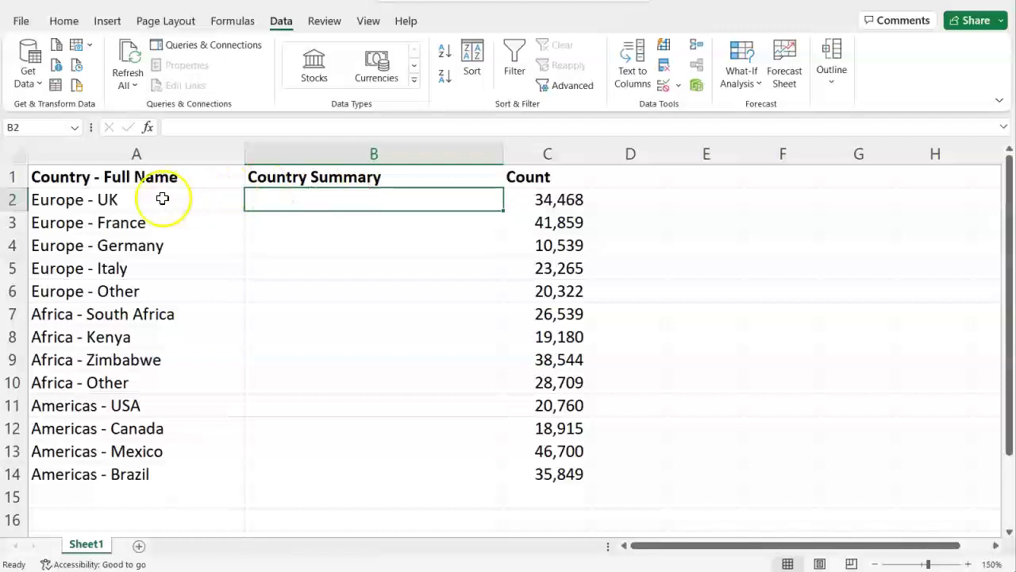
{"action": "left_click", "coordinate": [95, 198]}
{"action": "left_click_drag", "start_coordinate": [95, 199], "coordinate": [133, 202]}
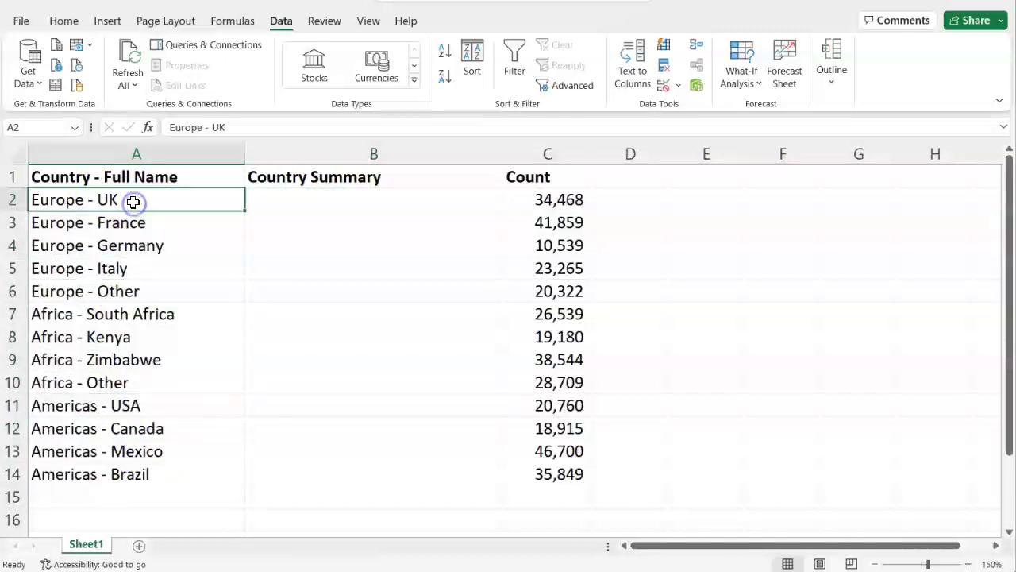
{"action": "left_click", "coordinate": [317, 195]}
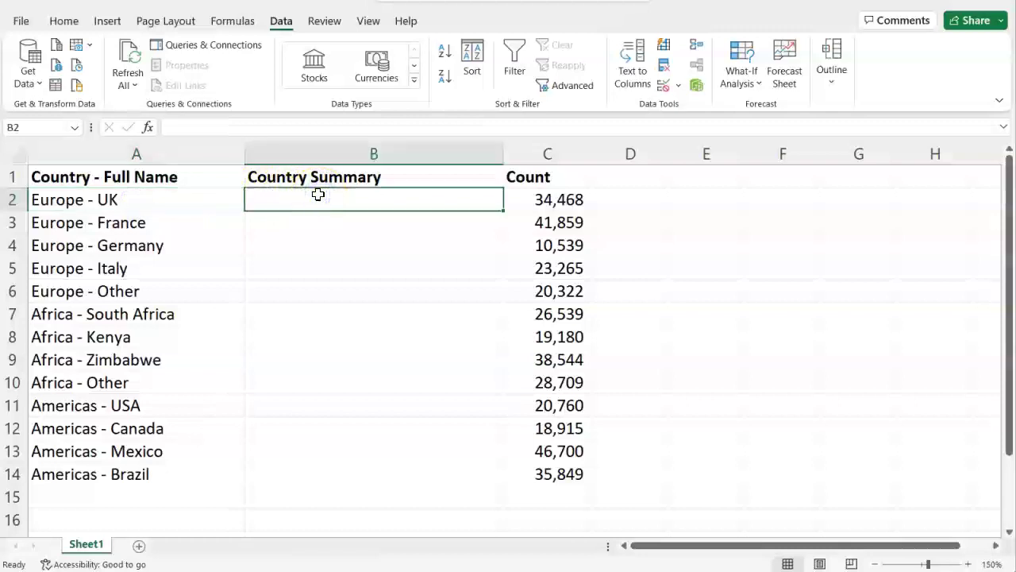
{"action": "type", "text": "UK"}
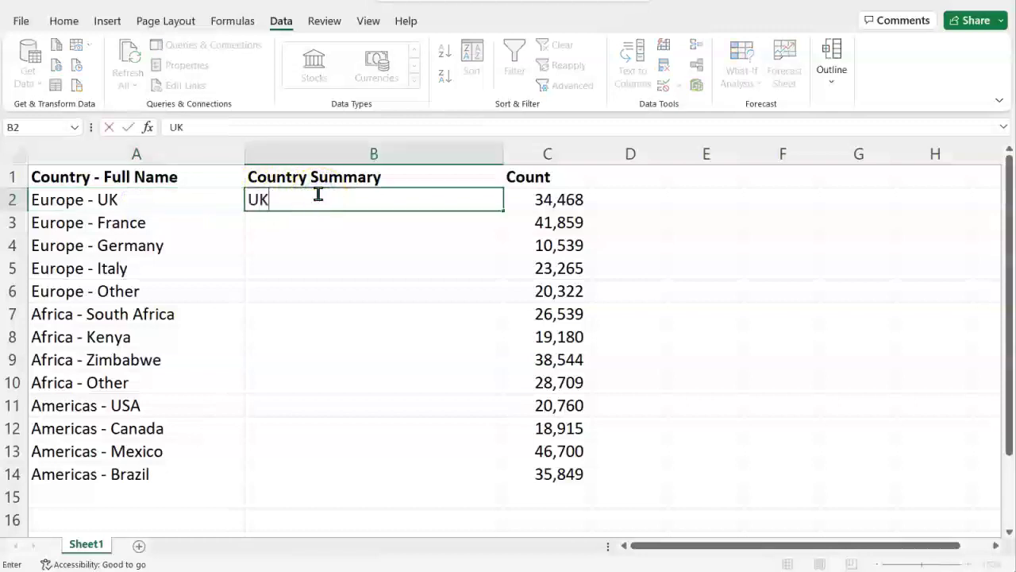
{"action": "key", "text": "Return"}
{"action": "type", "text": "France"}
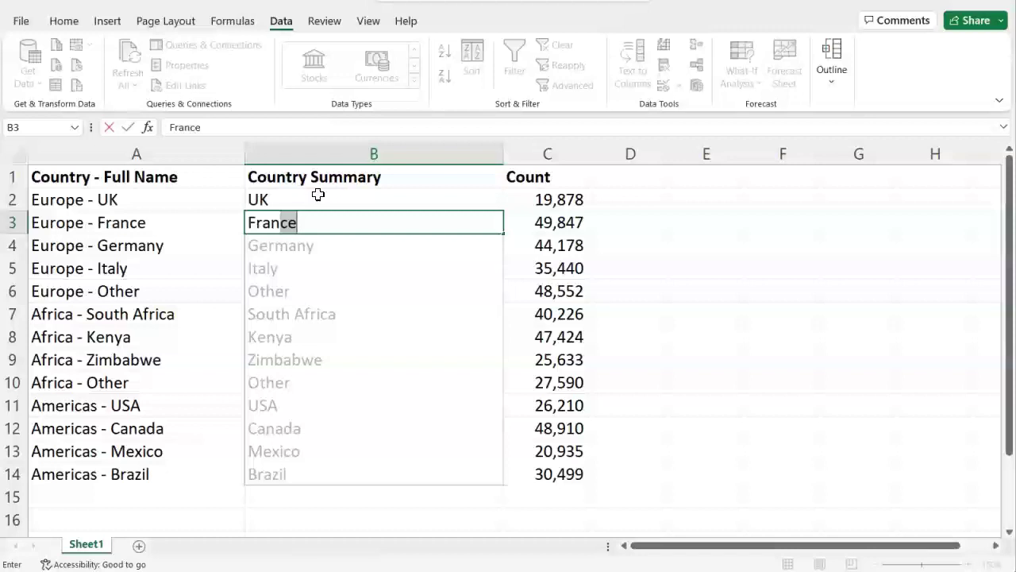
{"action": "key", "text": "Return"}
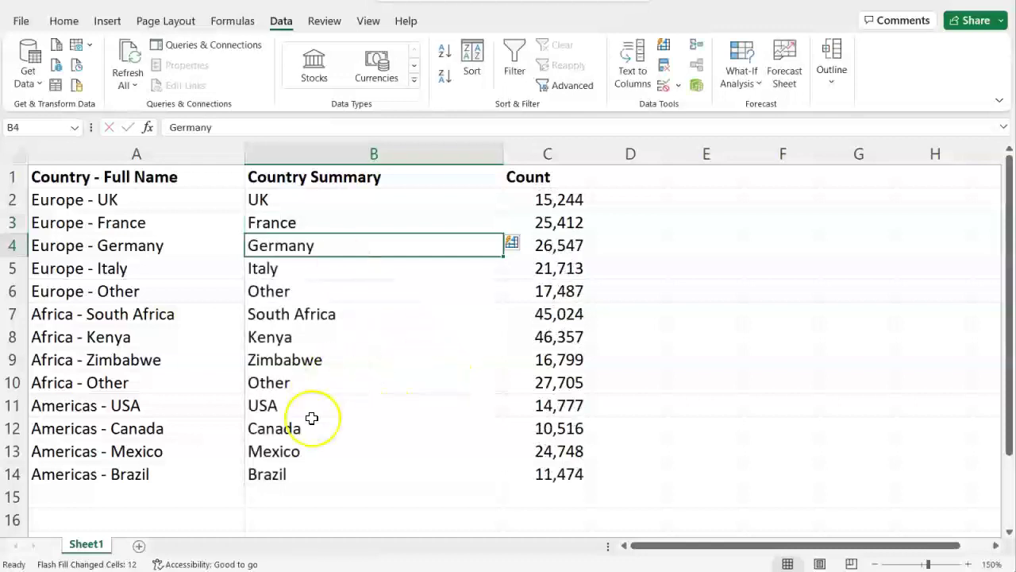
Clear the flash-filled country names from B4:B14, keeping the first two entries
{"action": "left_click_drag", "start_coordinate": [327, 461], "coordinate": [324, 251]}
{"action": "left_click", "coordinate": [325, 468]}
{"action": "key", "text": "Delete"}
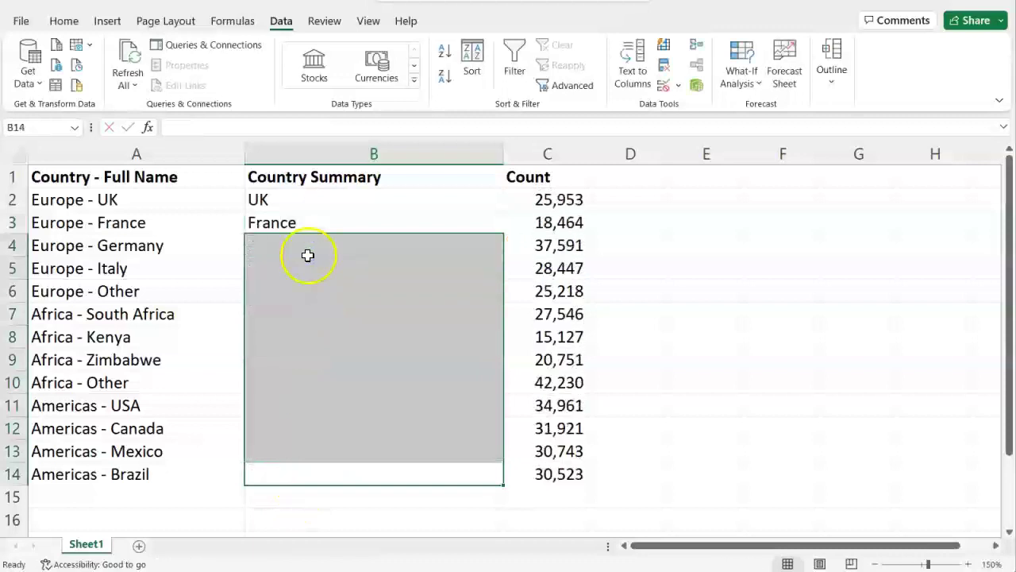
Enter Germany in B4 and Other EU in B6 of the Country Summary column, leaving B5 empty
{"action": "left_click", "coordinate": [323, 254]}
{"action": "type", "text": "Germany"}
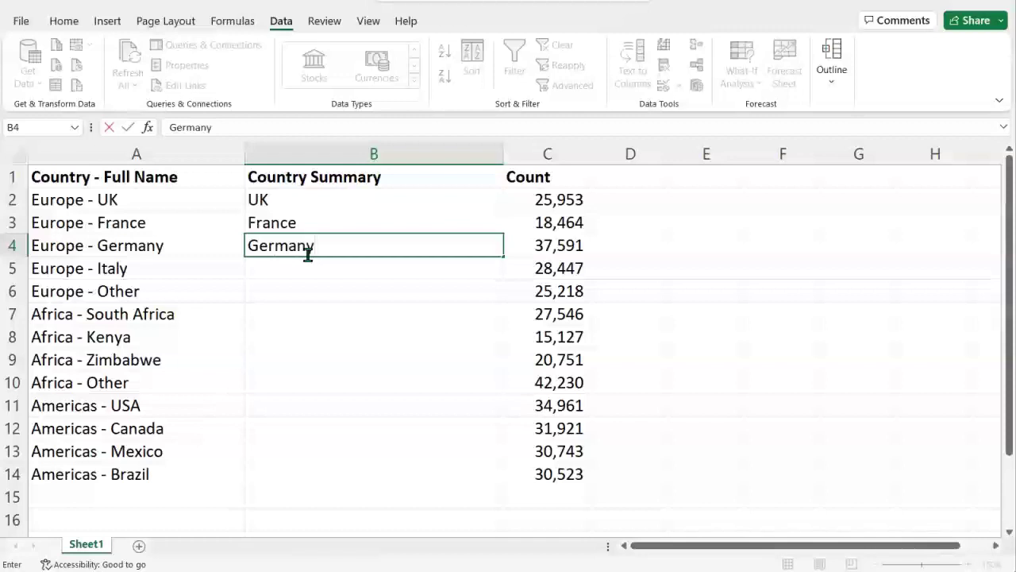
{"action": "key", "text": "Return"}
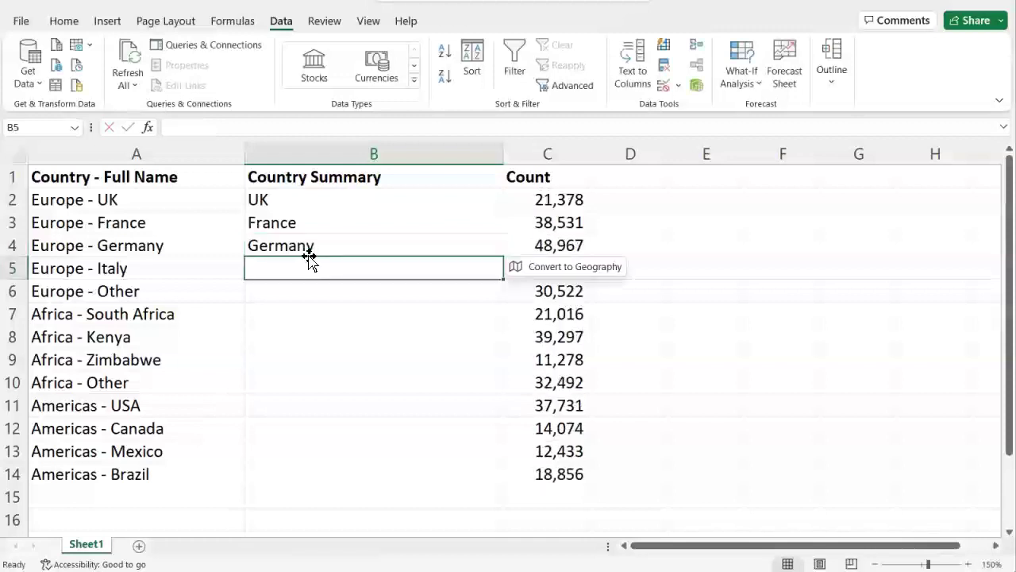
{"action": "type", "text": "I"}
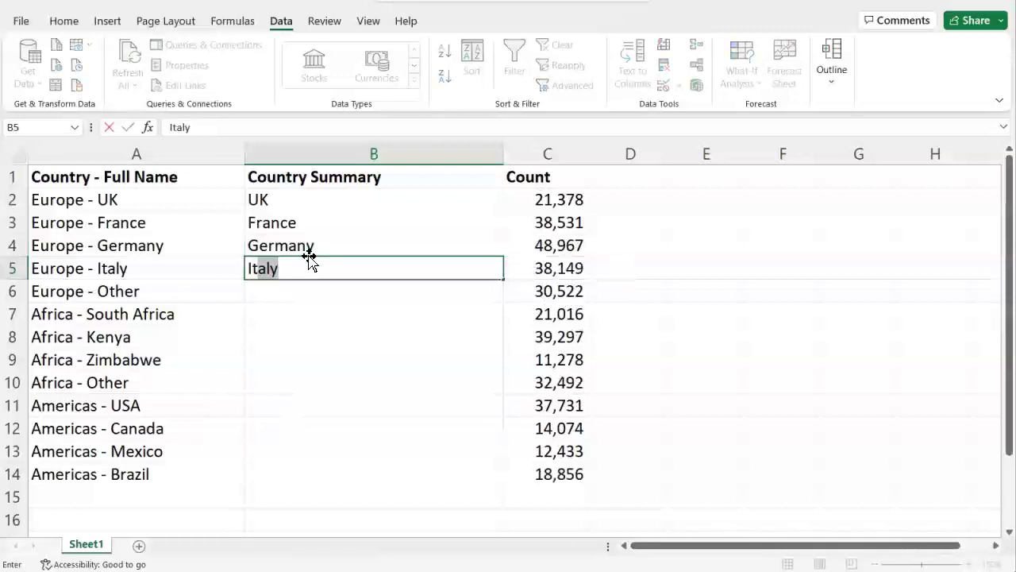
{"action": "key", "text": "Escape"}
{"action": "left_click", "coordinate": [274, 291]}
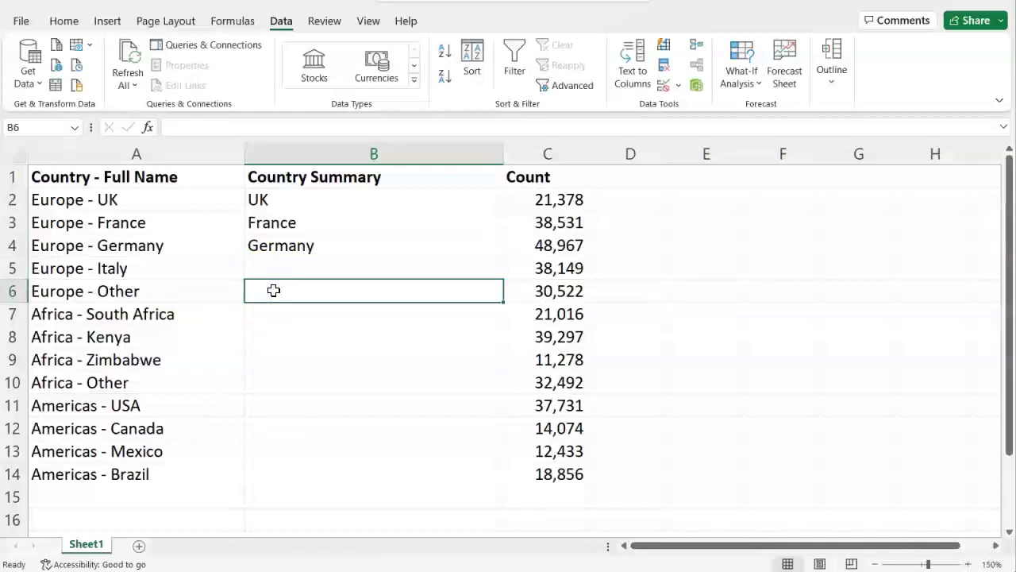
{"action": "type", "text": "Other EU"}
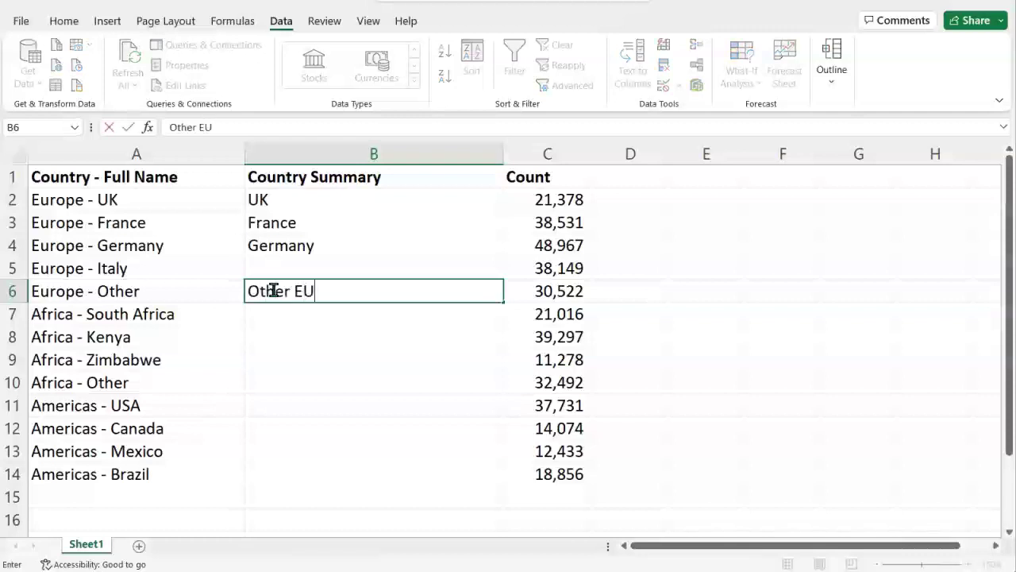
{"action": "key", "text": "Return"}
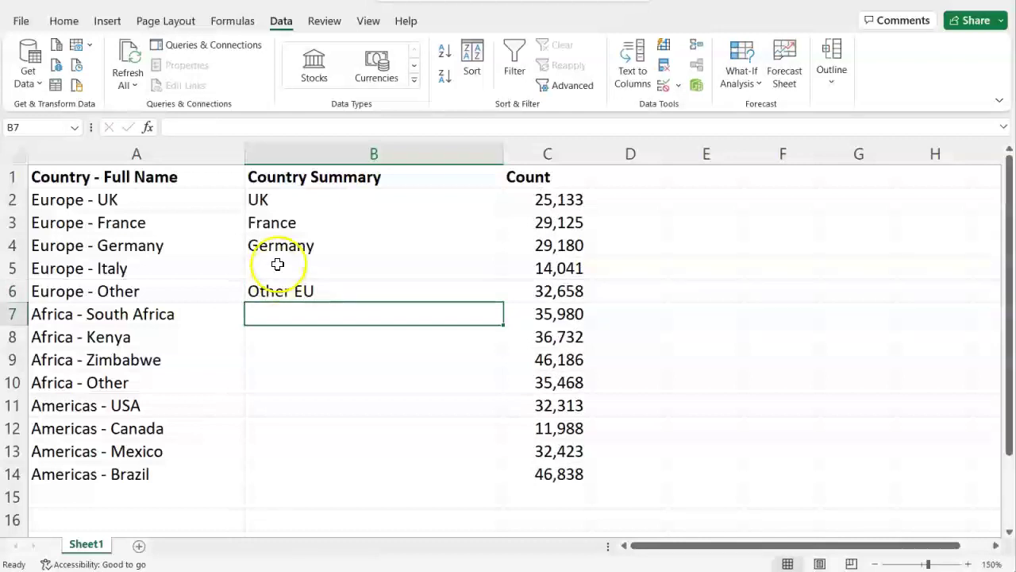
Turn off Automatically Flash Fill in the advanced editing options and apply the change
{"action": "left_click", "coordinate": [21, 21]}
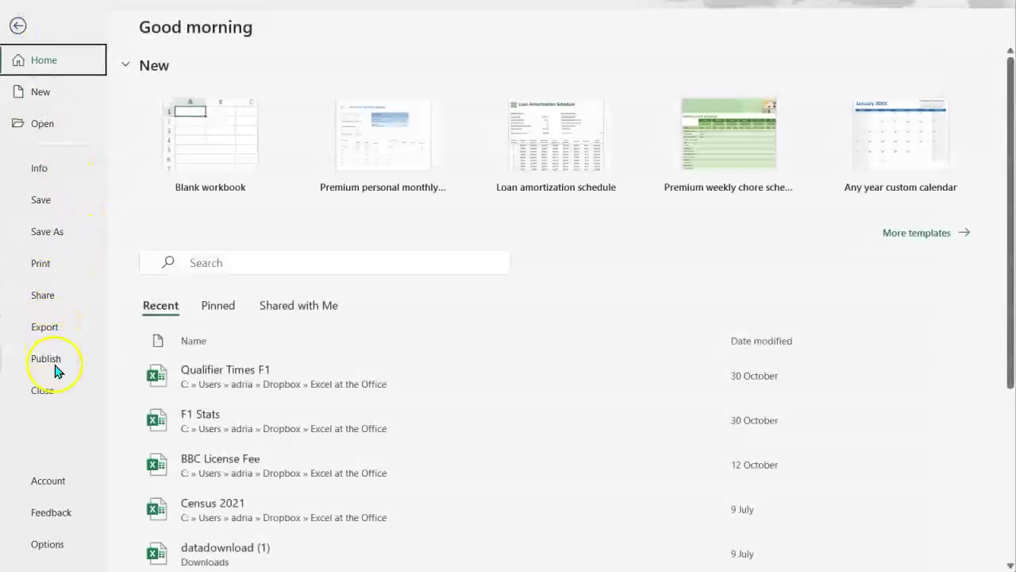
{"action": "left_click", "coordinate": [49, 545]}
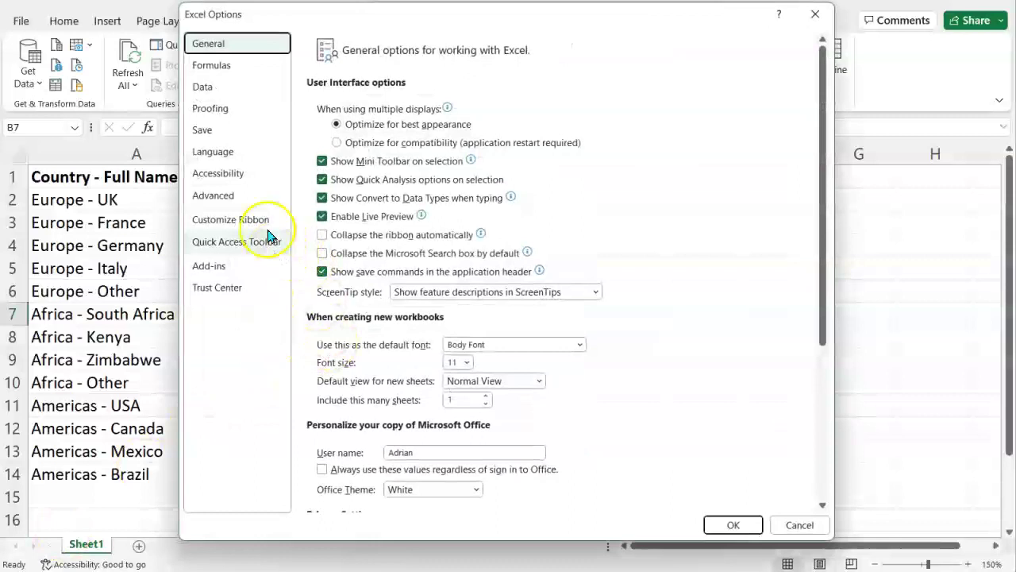
{"action": "left_click", "coordinate": [233, 199]}
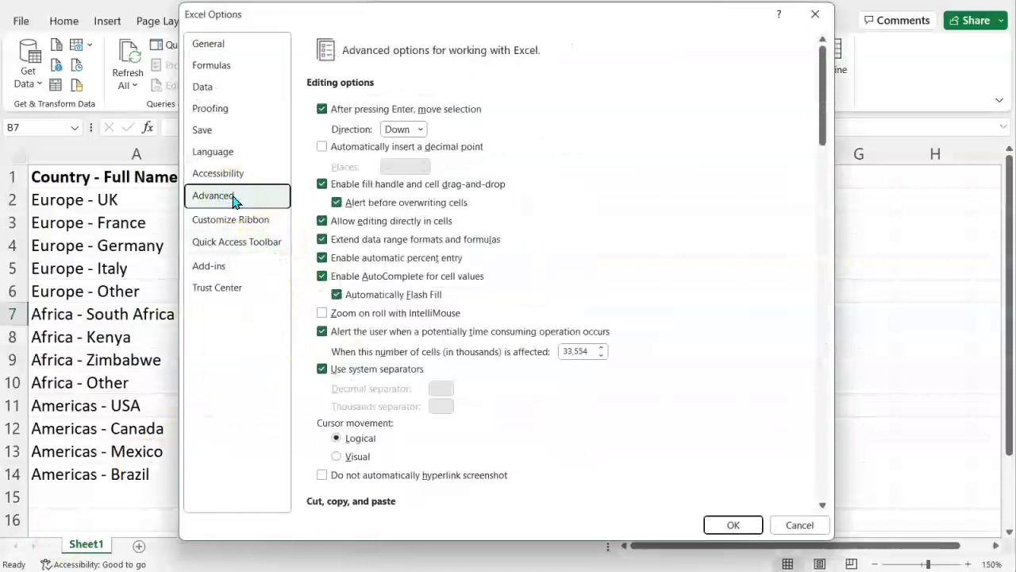
{"action": "scroll", "coordinate": [433, 293], "scroll_direction": "down", "scroll_amount": 15}
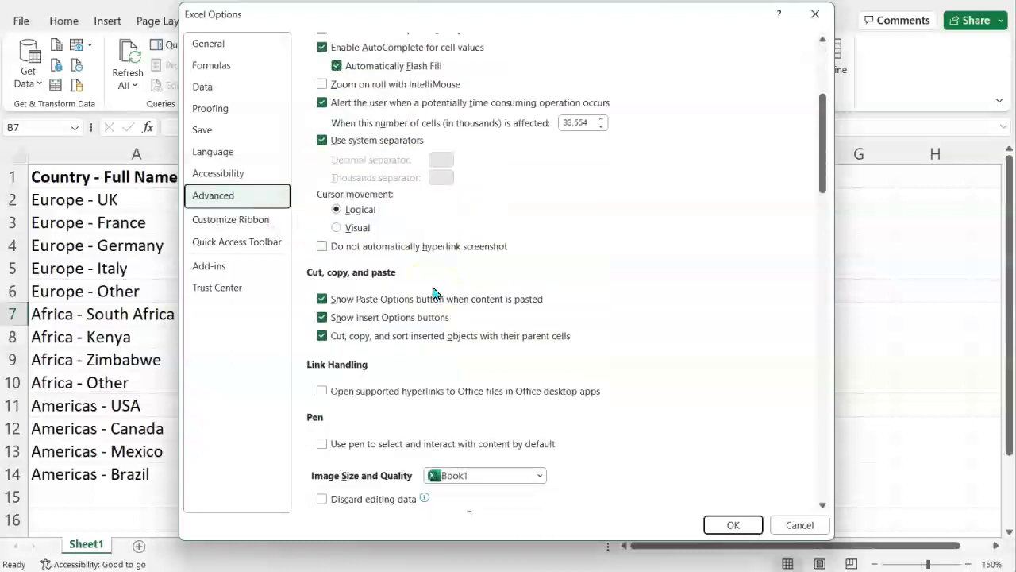
{"action": "scroll", "coordinate": [433, 293], "scroll_direction": "down", "scroll_amount": 15}
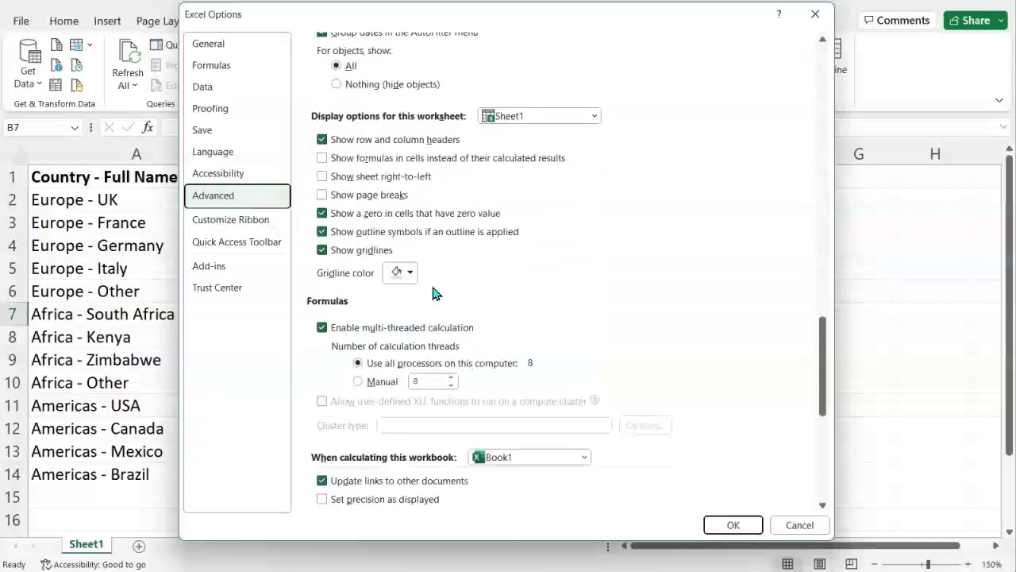
{"action": "scroll", "coordinate": [434, 294], "scroll_direction": "up", "scroll_amount": 20}
{"action": "scroll", "coordinate": [433, 294], "scroll_direction": "up", "scroll_amount": 2}
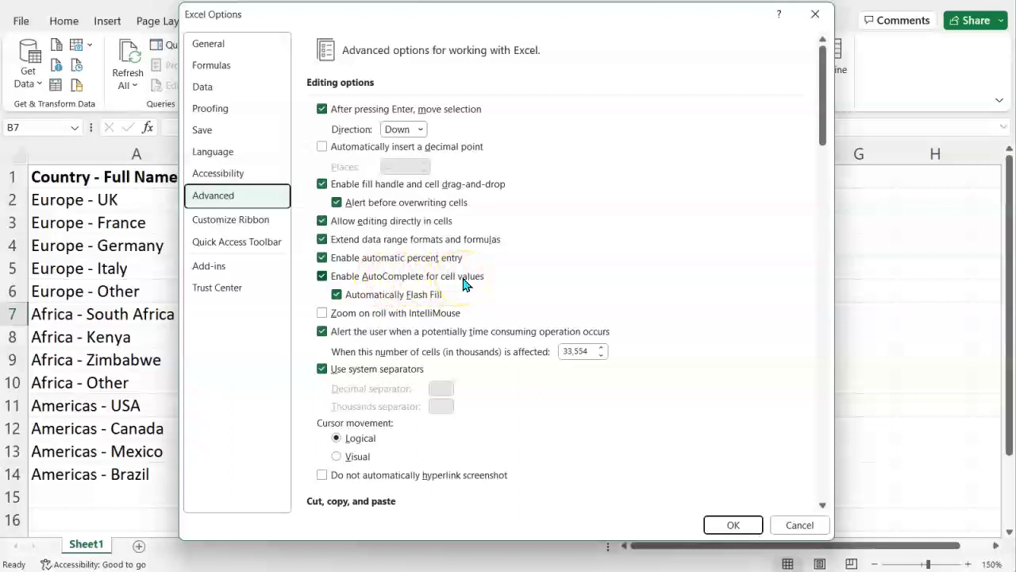
{"action": "left_click", "coordinate": [336, 295]}
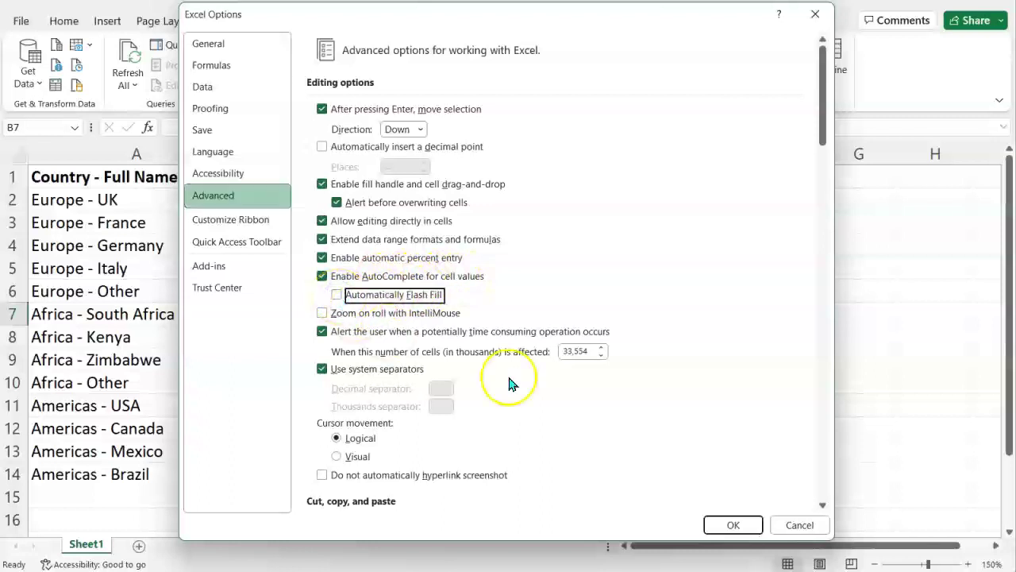
{"action": "left_click", "coordinate": [749, 528]}
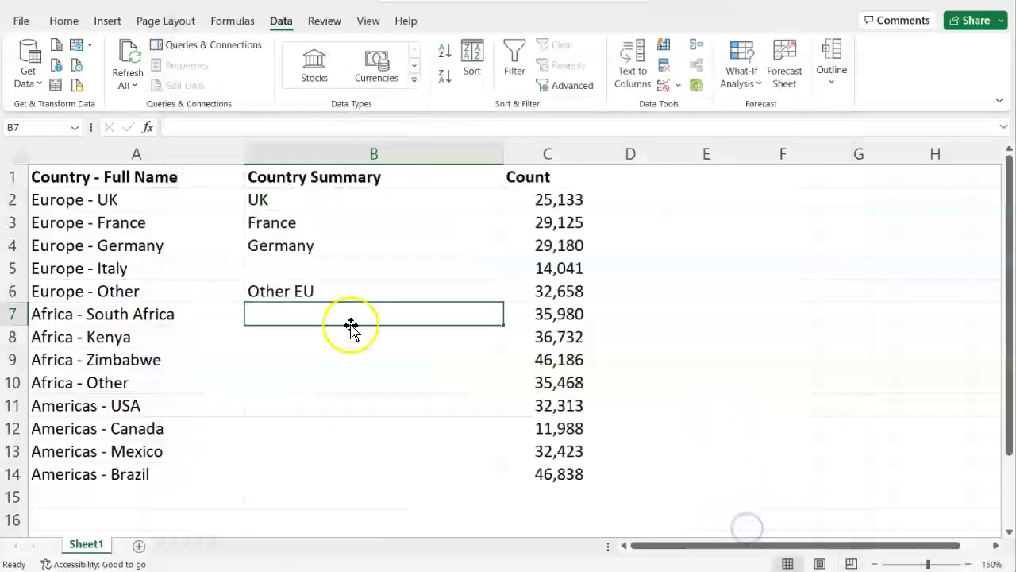
Enter Italy in B5 and S. Africa in B7 of the Country Summary column
{"action": "left_click", "coordinate": [285, 263]}
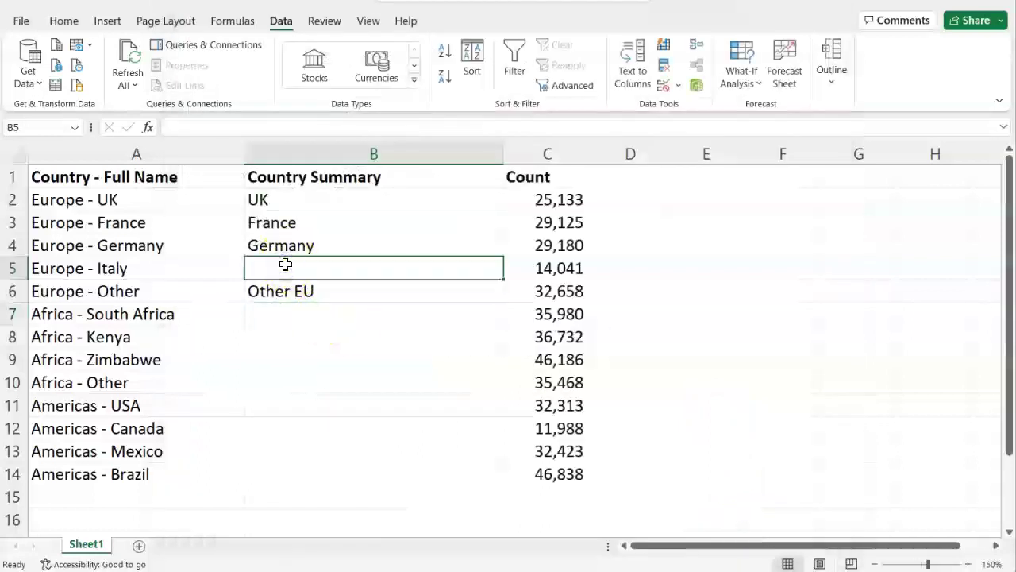
{"action": "type", "text": "Italy"}
{"action": "key", "text": "Return"}
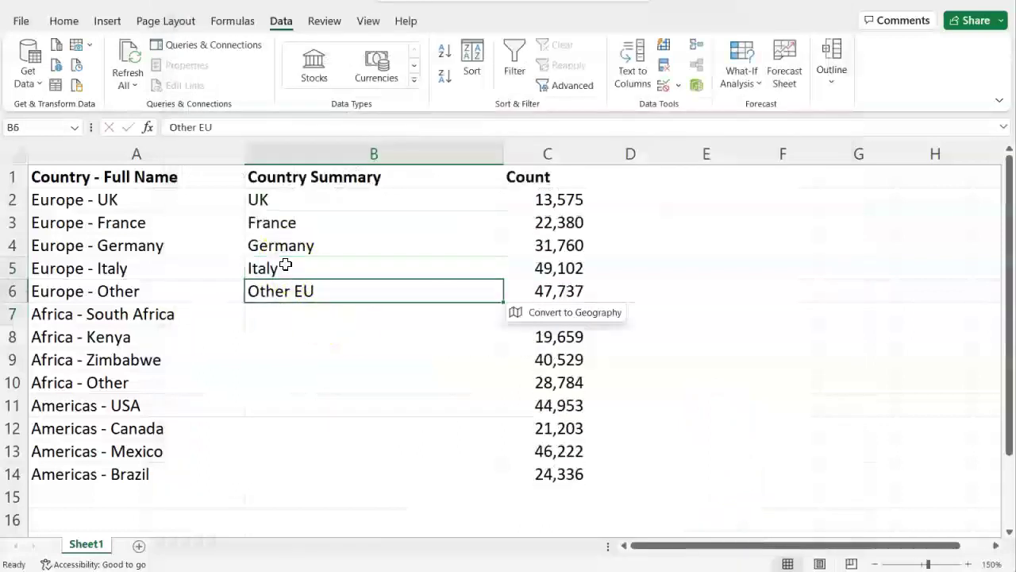
{"action": "key", "text": "Return"}
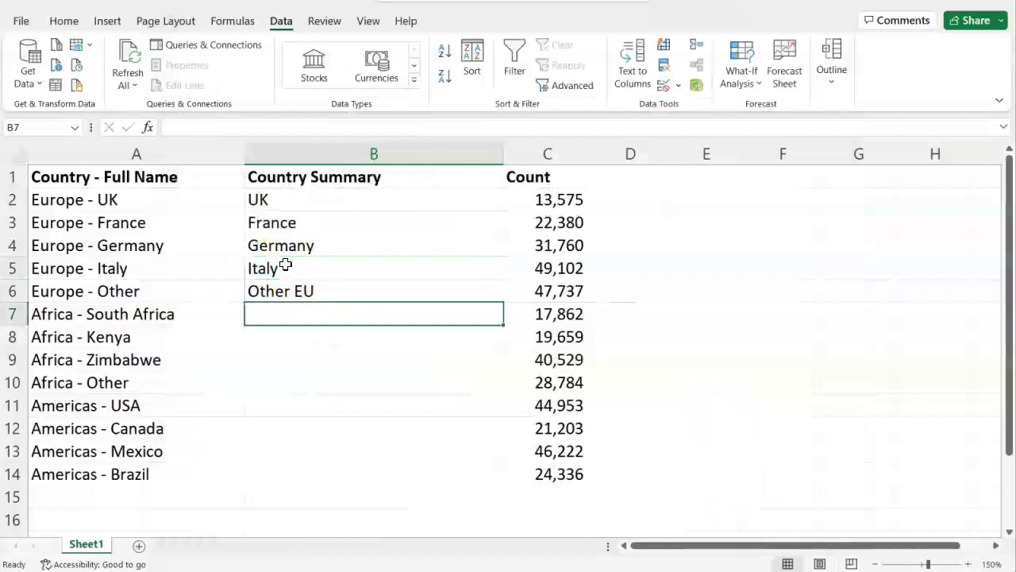
{"action": "type", "text": "Sou"}
{"action": "key", "text": "BackSpace"}
{"action": "key", "text": "BackSpace"}
{"action": "type", "text": ". A"}
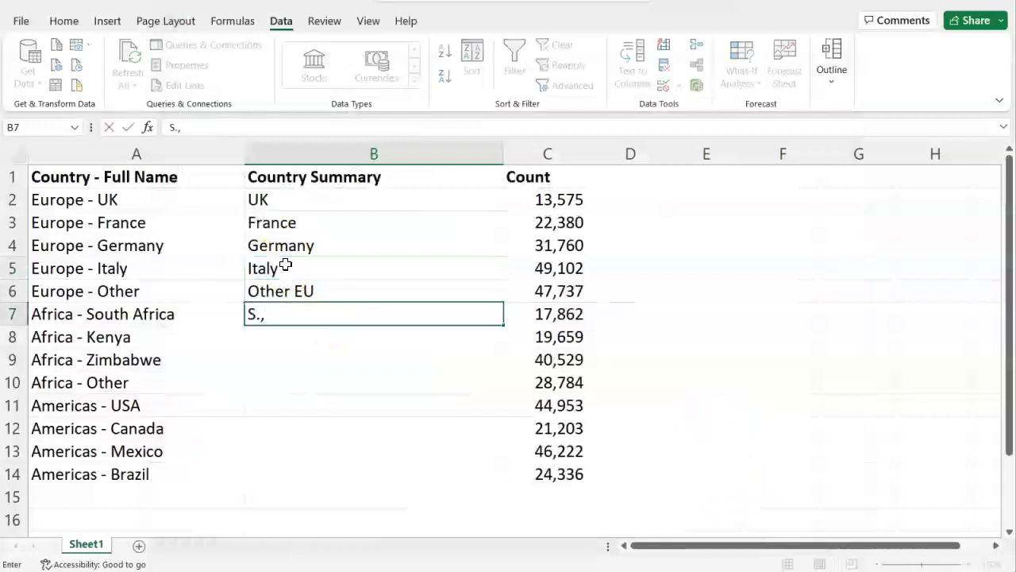
{"action": "type", "text": "frica"}
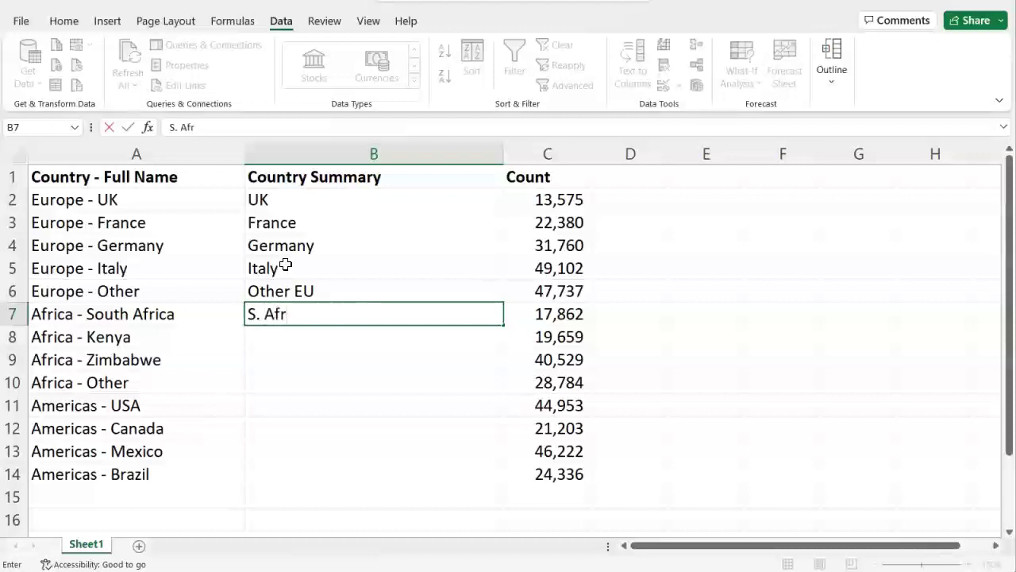
{"action": "key", "text": "Return"}
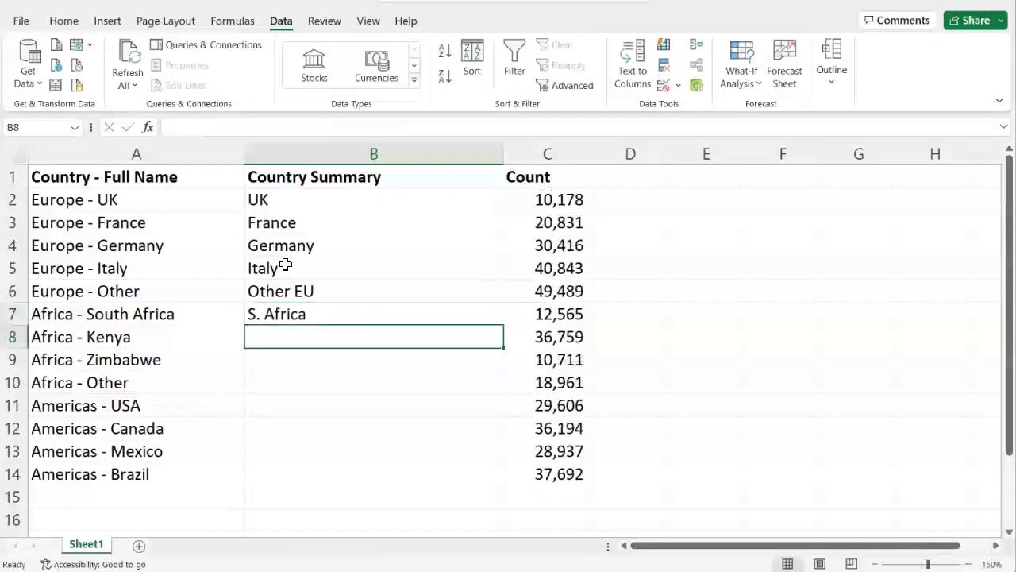
{"action": "left_click", "coordinate": [331, 345]}
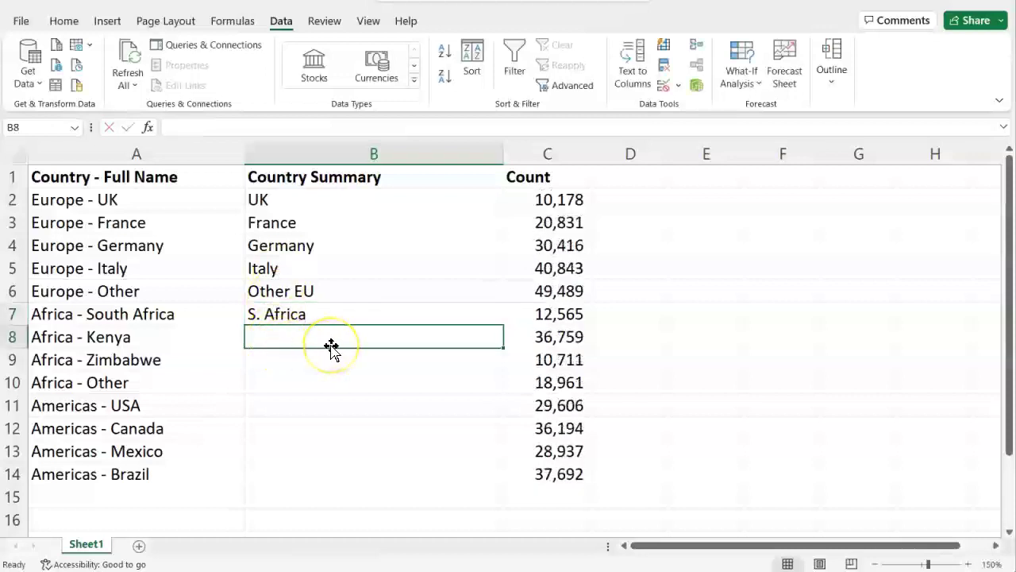
{"action": "left_click", "coordinate": [554, 197]}
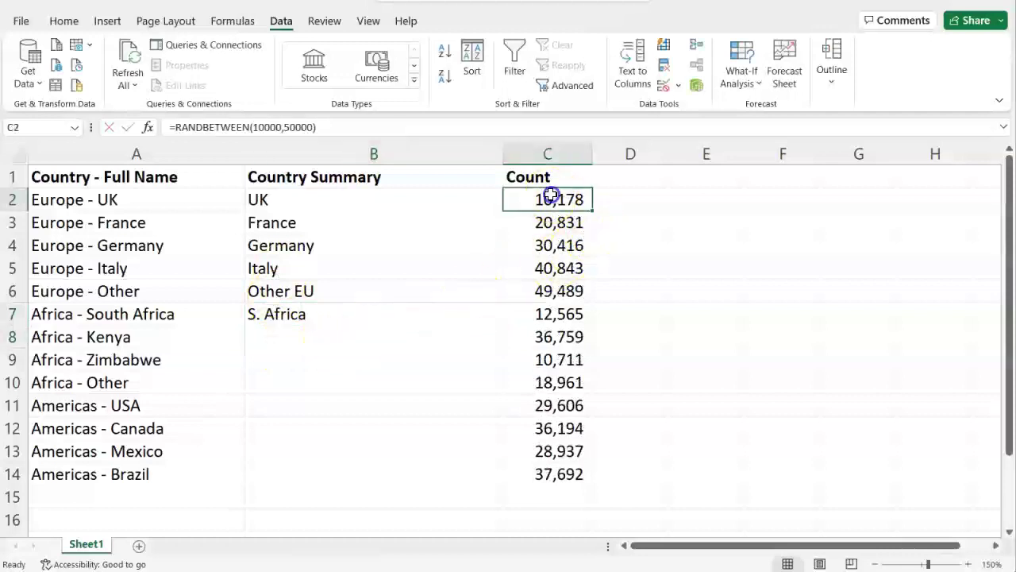
{"action": "left_click_drag", "start_coordinate": [556, 197], "coordinate": [552, 475]}
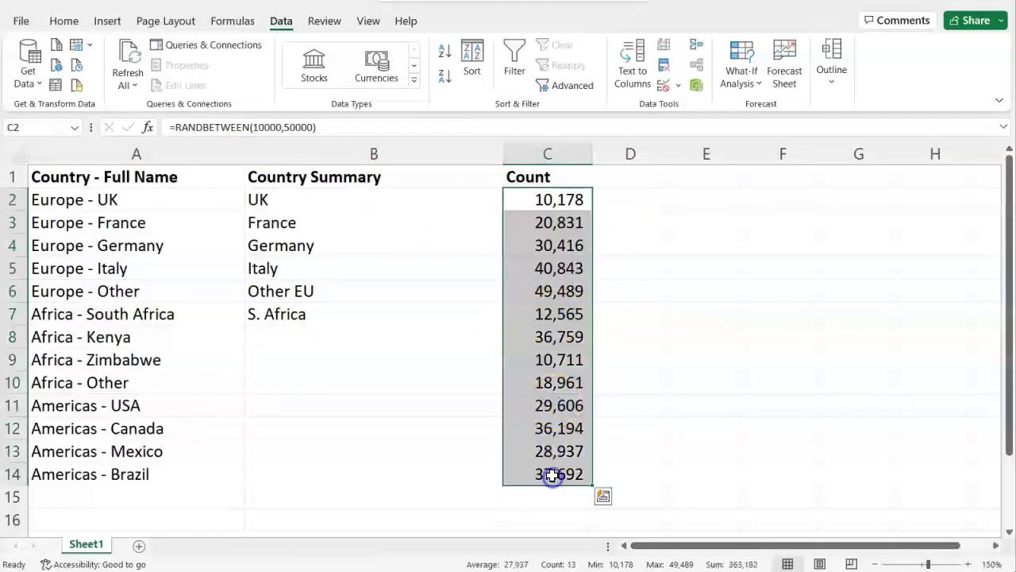
{"action": "left_click", "coordinate": [296, 329]}
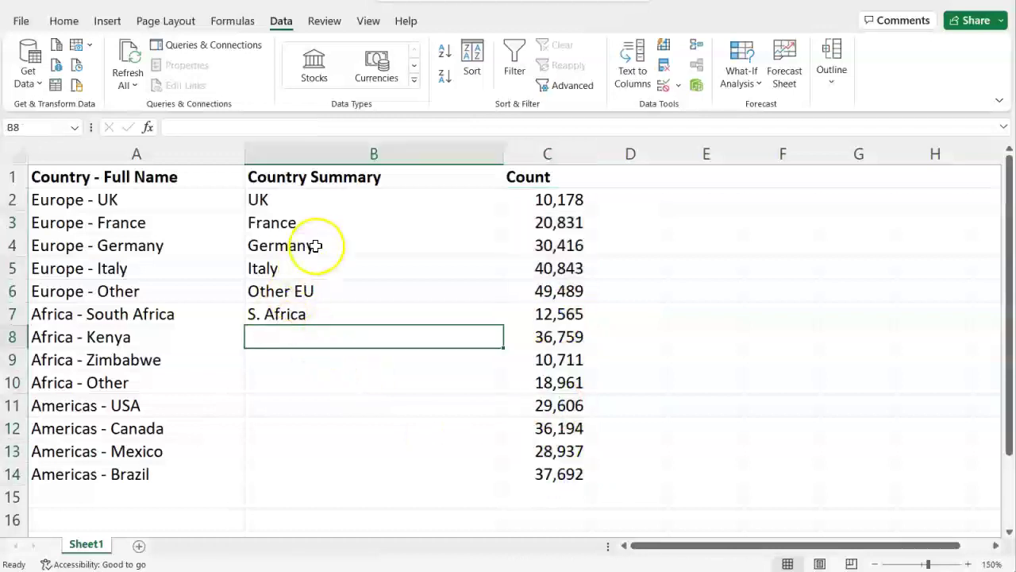
Clear the Country Summary entries in B3:B7, leaving only UK in B2
{"action": "left_click_drag", "start_coordinate": [301, 227], "coordinate": [300, 305]}
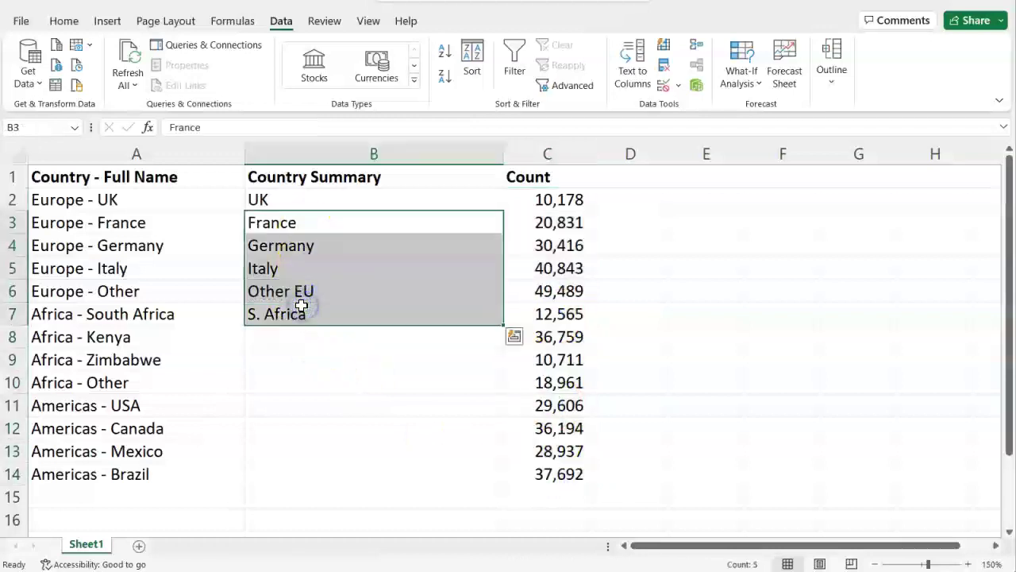
{"action": "key", "text": "Delete"}
{"action": "left_click", "coordinate": [322, 204]}
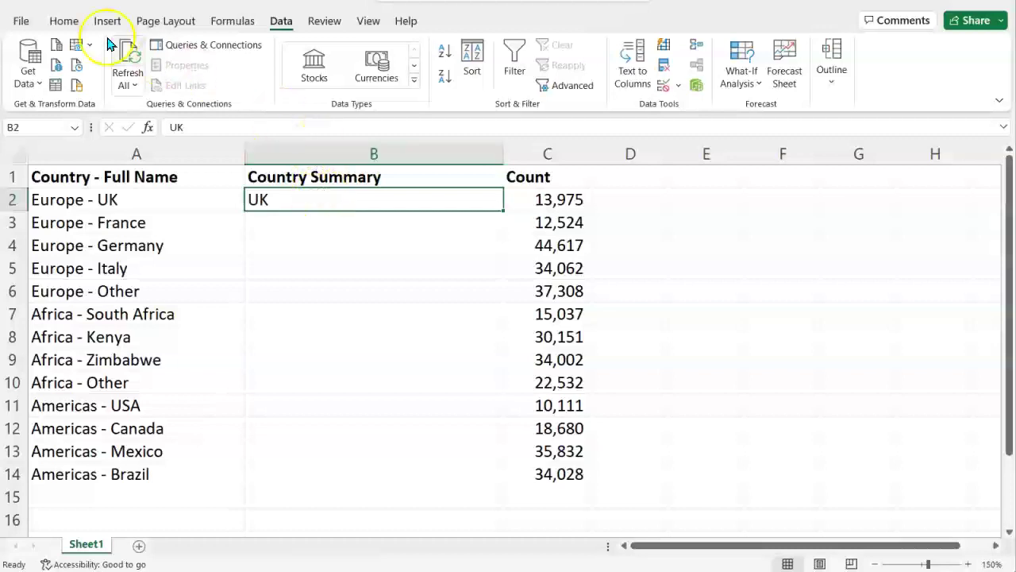
Enter France in B3 as the country summary for Europe - France
{"action": "left_click", "coordinate": [68, 20]}
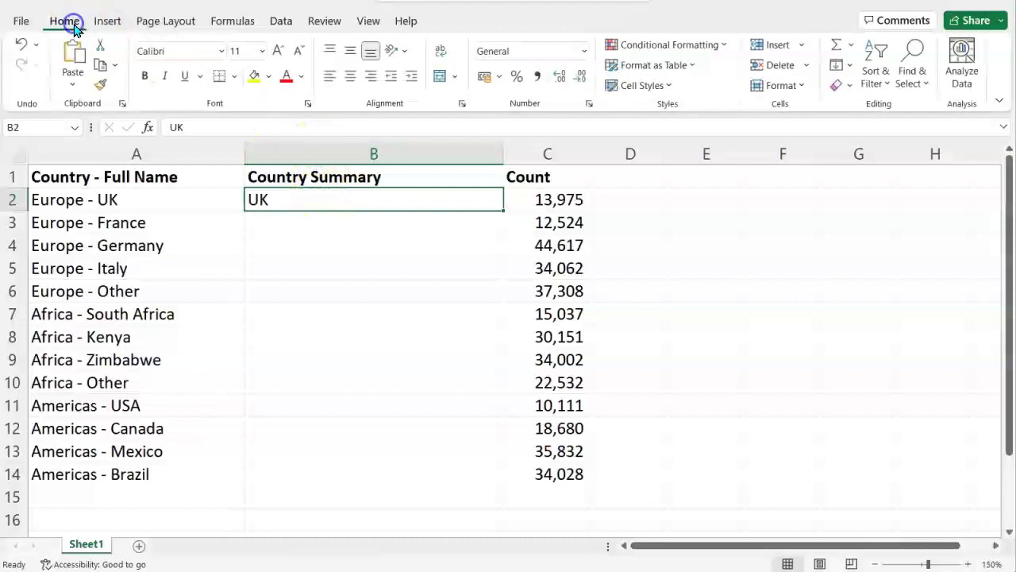
{"action": "left_click", "coordinate": [320, 222]}
{"action": "type", "text": "France"}
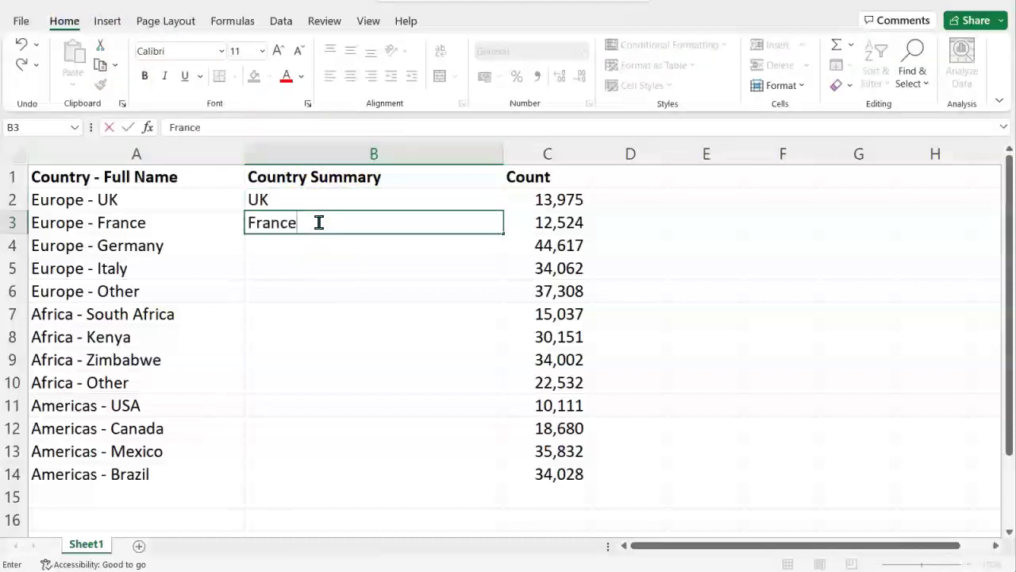
{"action": "key", "text": "Return"}
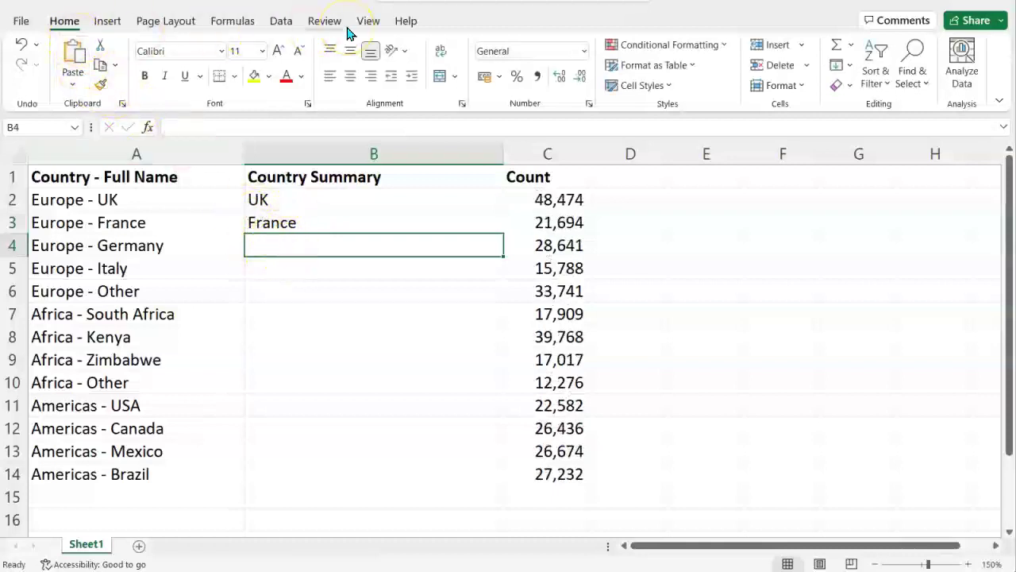
Run Flash Fill from B4 to fill the rest of the Country Summary column with country names
{"action": "left_click", "coordinate": [282, 22]}
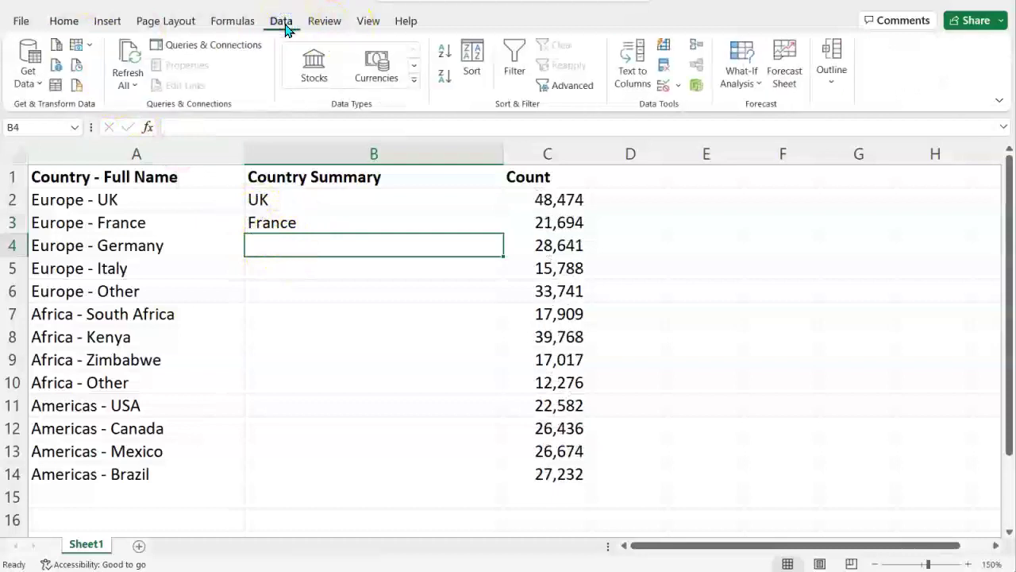
{"action": "left_click", "coordinate": [666, 51]}
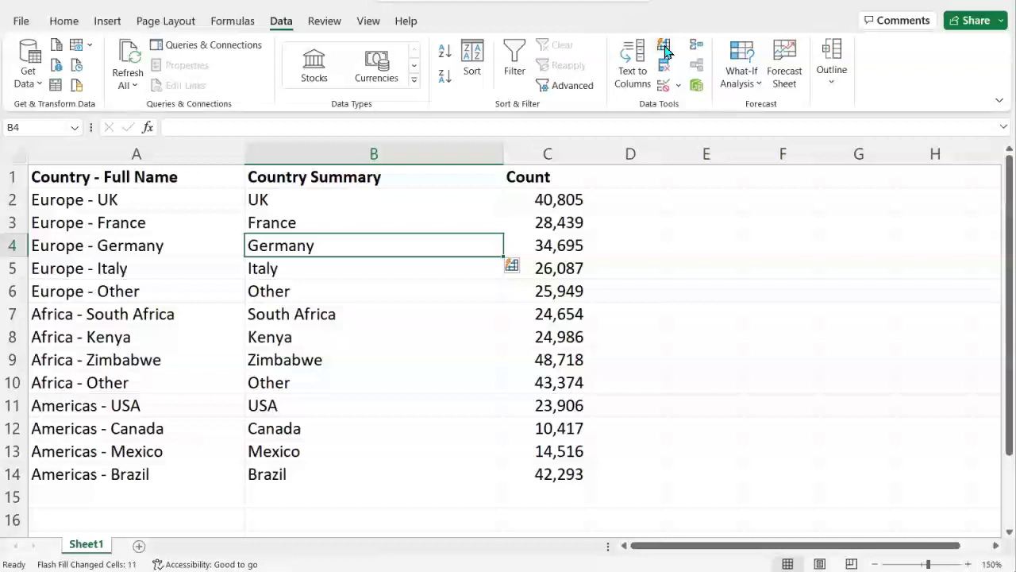
{"action": "left_click", "coordinate": [288, 23]}
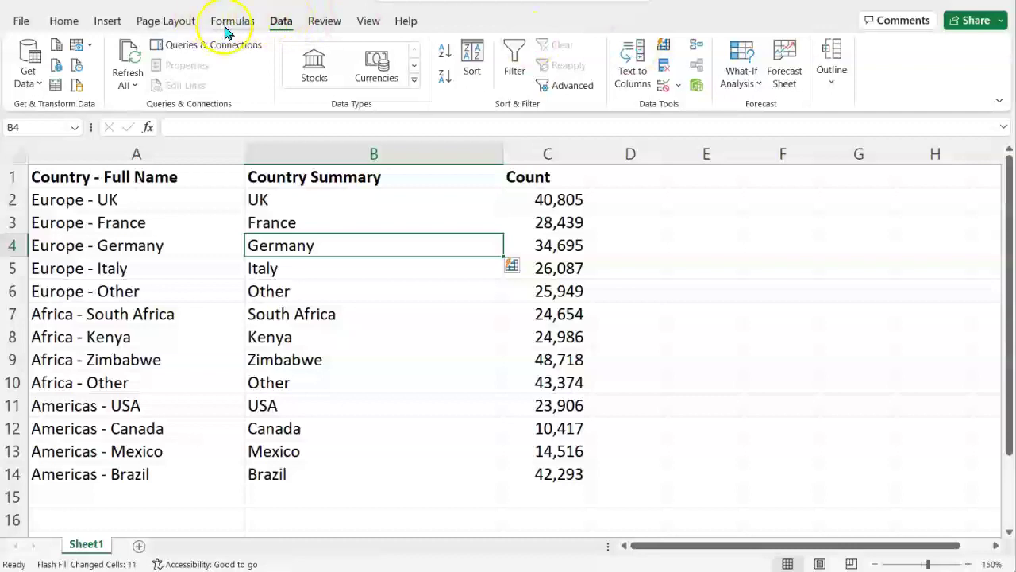